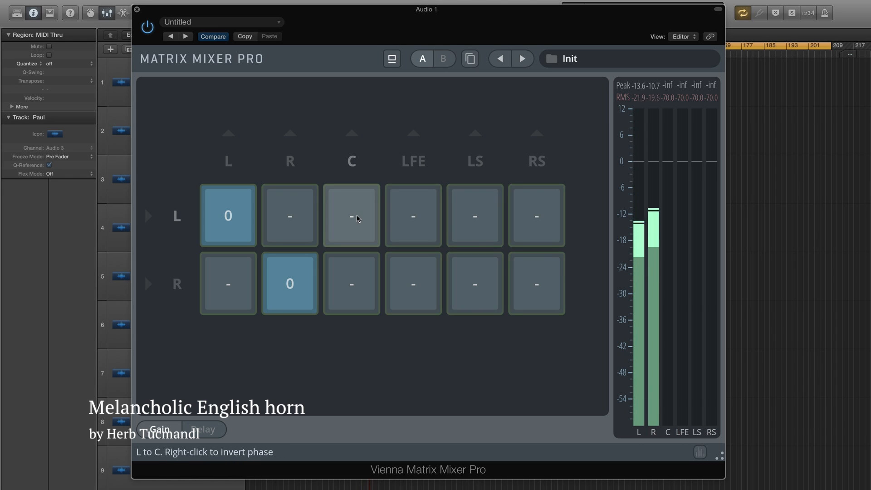
# Step: Raise the routing gains to about -7.69 dB for L to C, -12.5 for R to C, -15.79 for L to LS and -7.37 for R to RS
pyautogui.moveTo(356, 214); pyautogui.dragTo(356, 192)
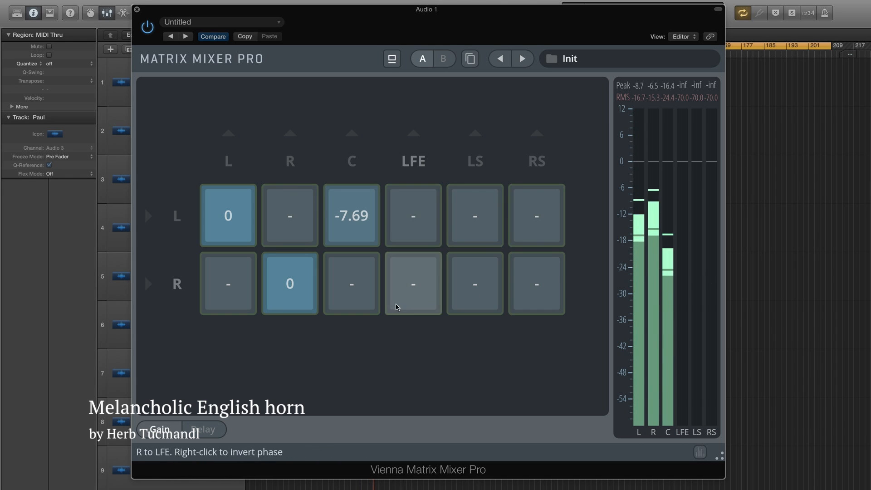
pyautogui.moveTo(355, 291); pyautogui.dragTo(355, 267)
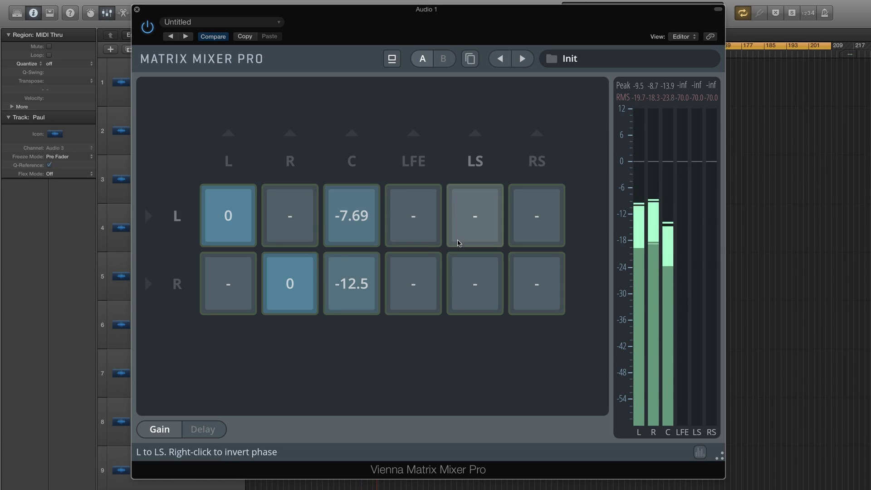
pyautogui.moveTo(458, 241); pyautogui.dragTo(459, 213)
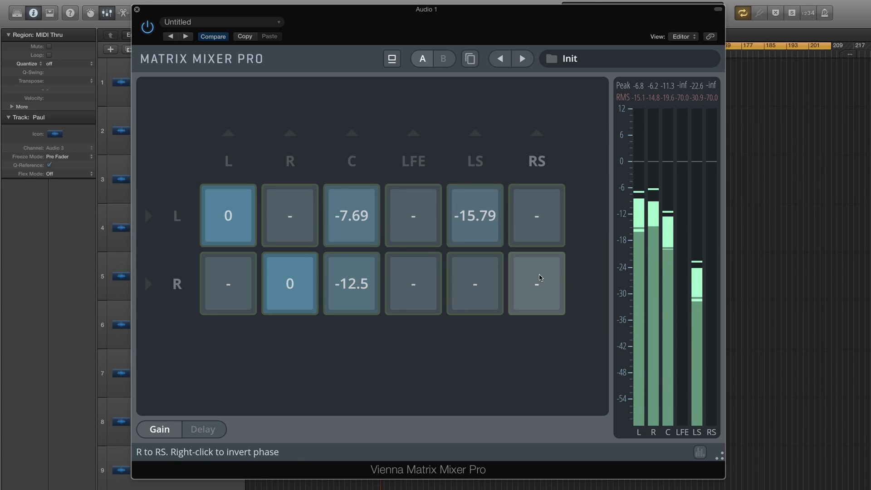
pyautogui.moveTo(537, 284); pyautogui.dragTo(537, 266)
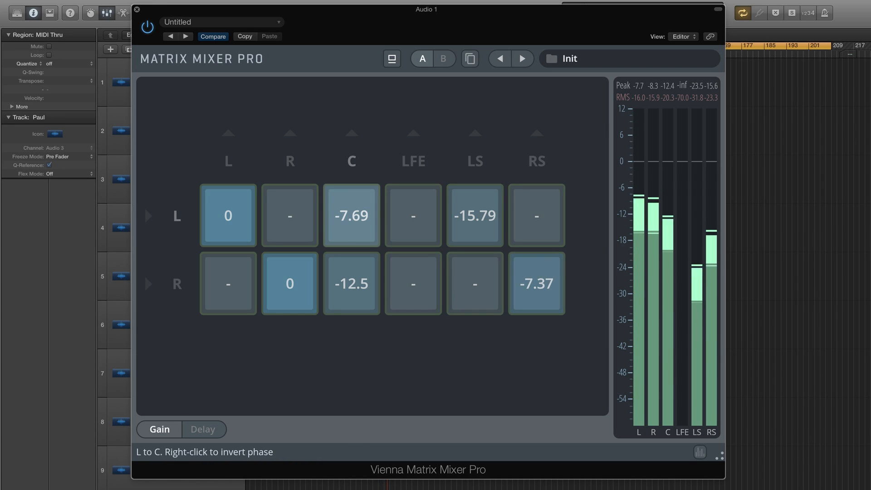
# Step: Set both the L-to-C and R-to-C routing gains to -6 dB
pyautogui.doubleClick(349, 230)
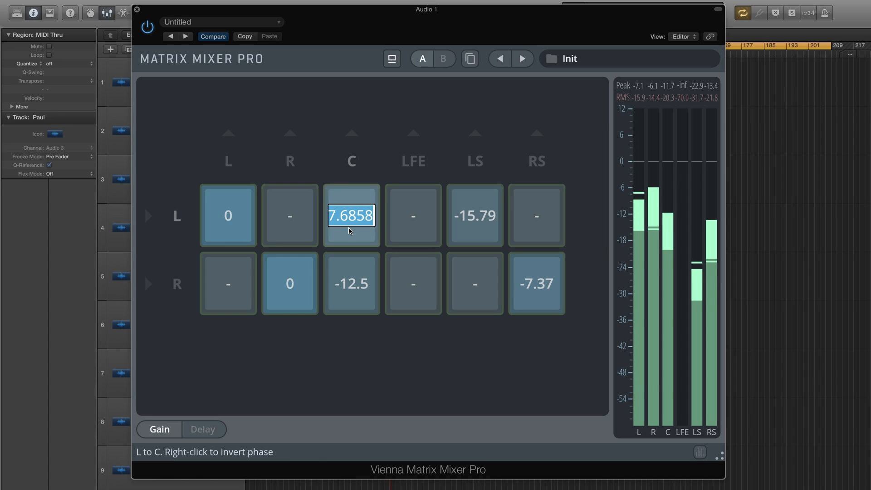
pyautogui.write('-6')
pyautogui.press('Return')
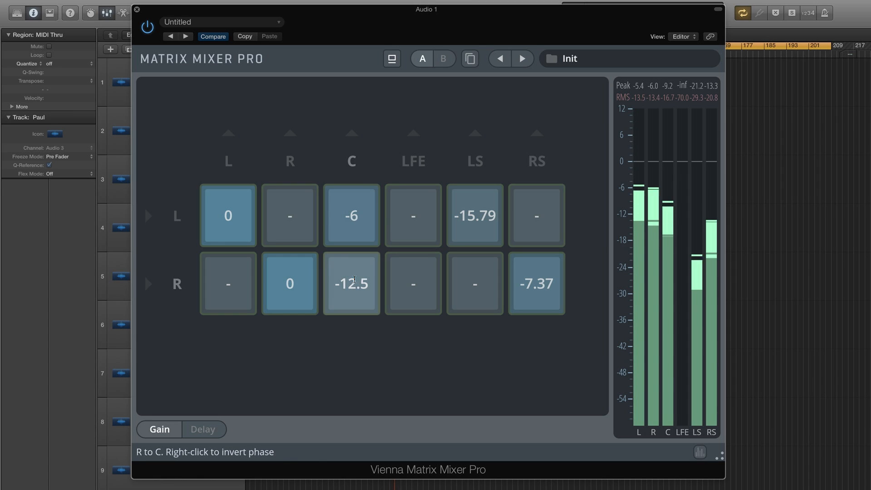
pyautogui.doubleClick(353, 279)
pyautogui.write('-6')
pyautogui.press('Return')
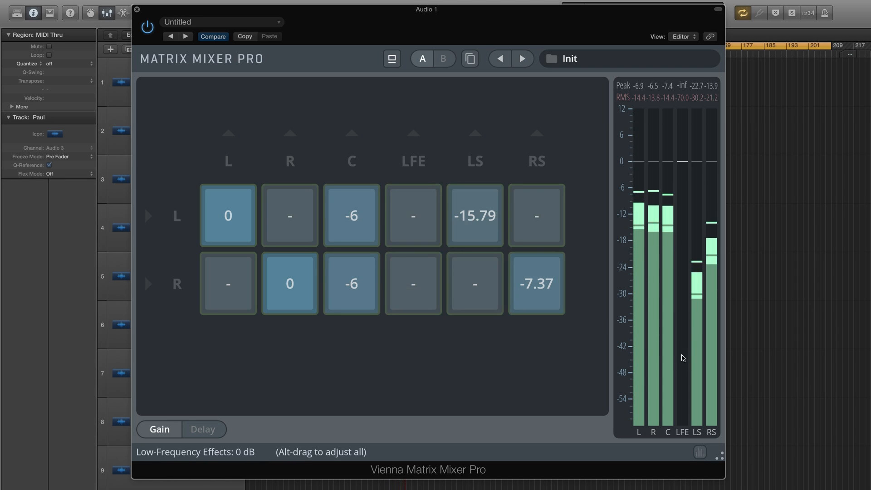
# Step: Set the L-to-LS and R-to-RS routing gains to 0 dB
pyautogui.doubleClick(466, 234)
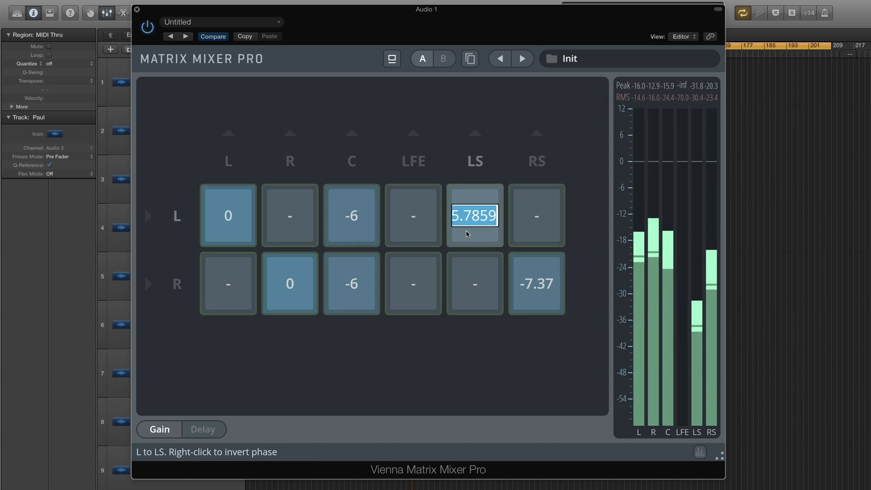
pyautogui.write('0')
pyautogui.press('Return')
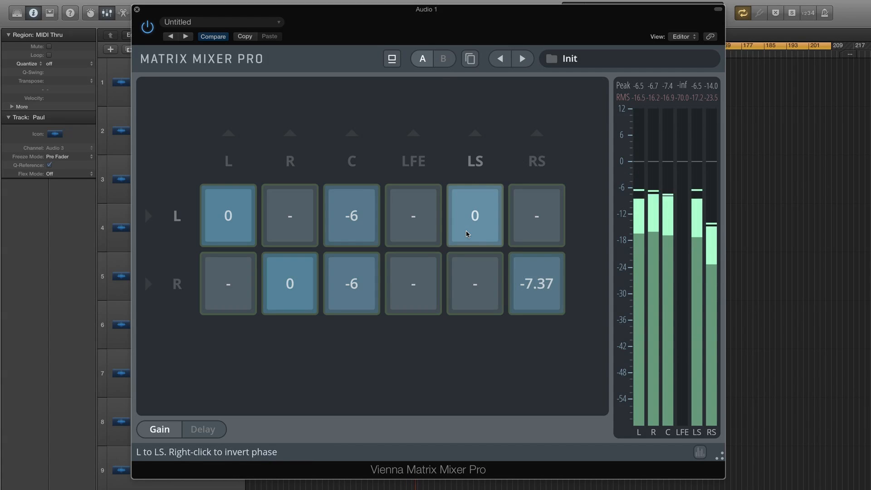
pyautogui.doubleClick(538, 281)
pyautogui.write('0')
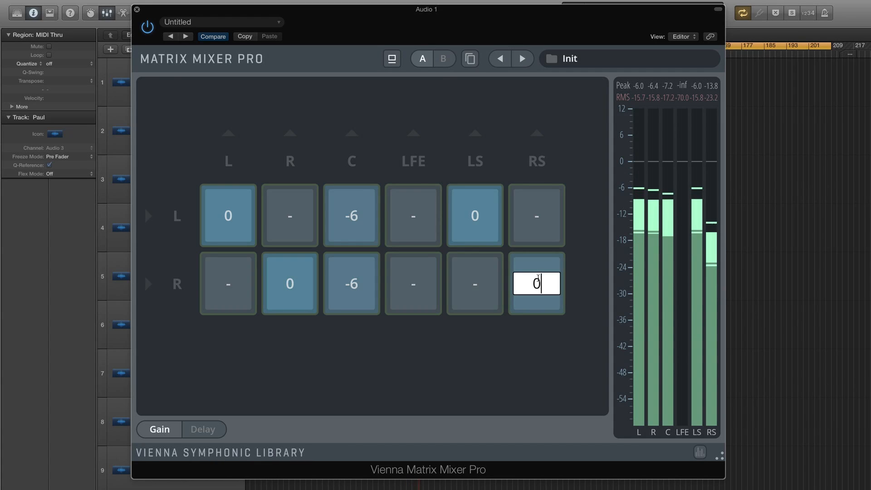
pyautogui.press('Return')
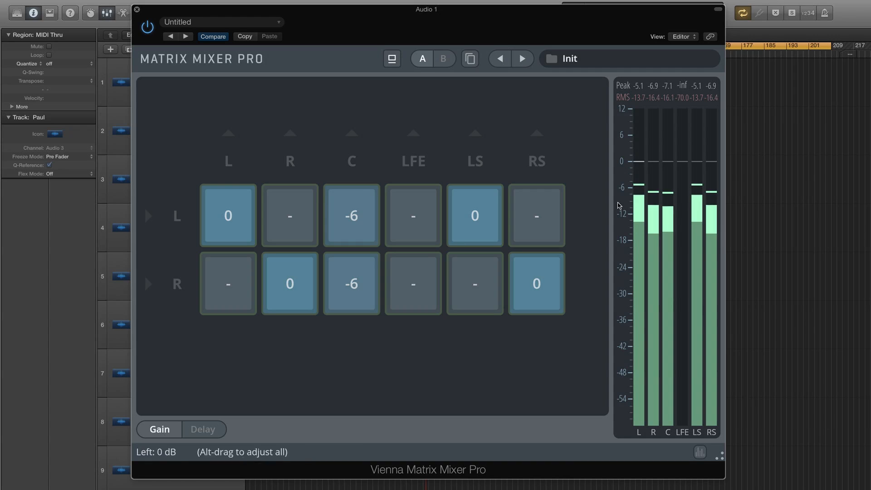
# Step: Try inverting the phase of the L-to-LS, R-to-RS, R-to-R and L-to-L routings, restoring normal phase on each
pyautogui.click(476, 222)
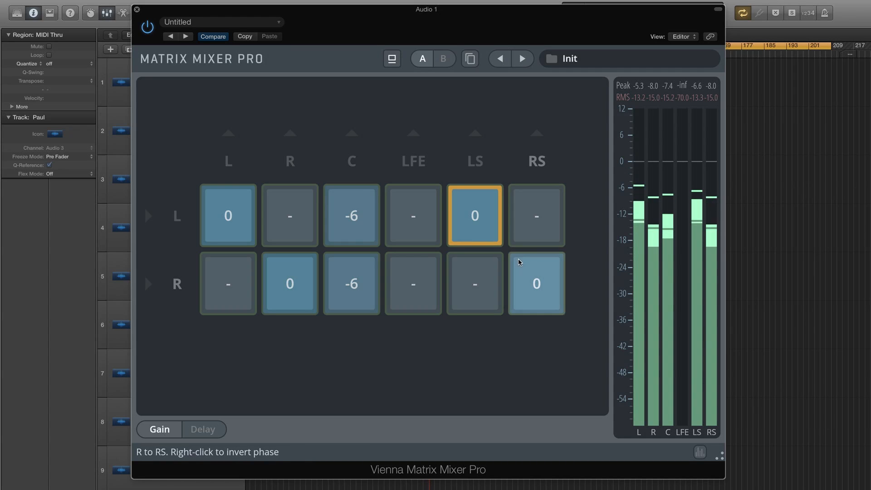
pyautogui.keyDown('shift'); pyautogui.click(524, 277); pyautogui.keyUp('shift')
pyautogui.rightClick(527, 281)
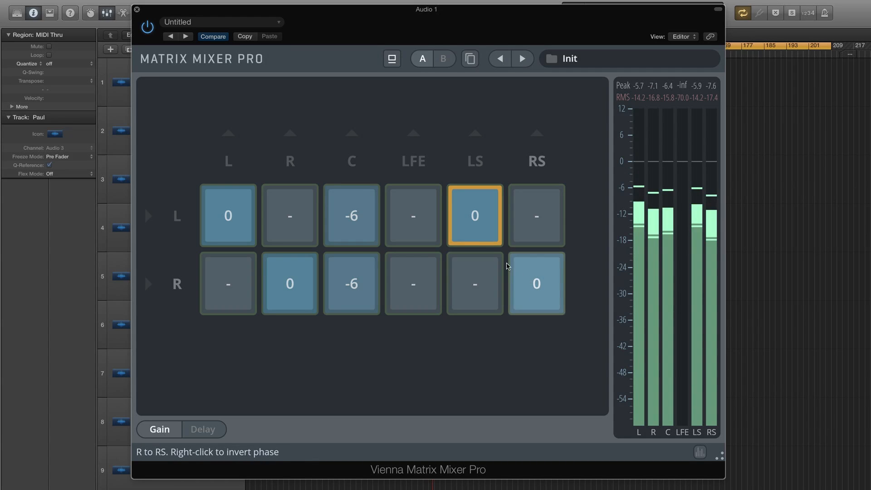
pyautogui.rightClick(481, 236)
pyautogui.rightClick(293, 269)
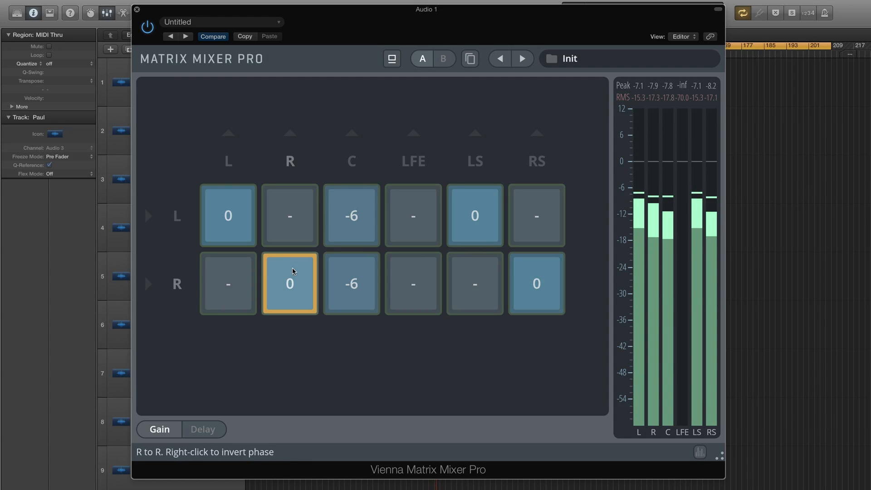
pyautogui.rightClick(233, 225)
pyautogui.rightClick(233, 230)
pyautogui.rightClick(277, 274)
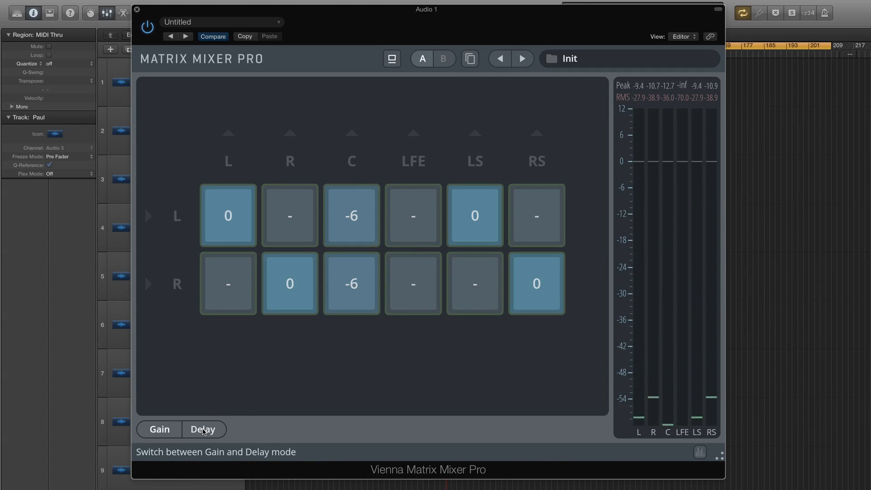
# Step: Switch the matrix to Delay mode and delay L to LS by about 46.5 ms and R to RS by about 75.7 ms
pyautogui.click(203, 429)
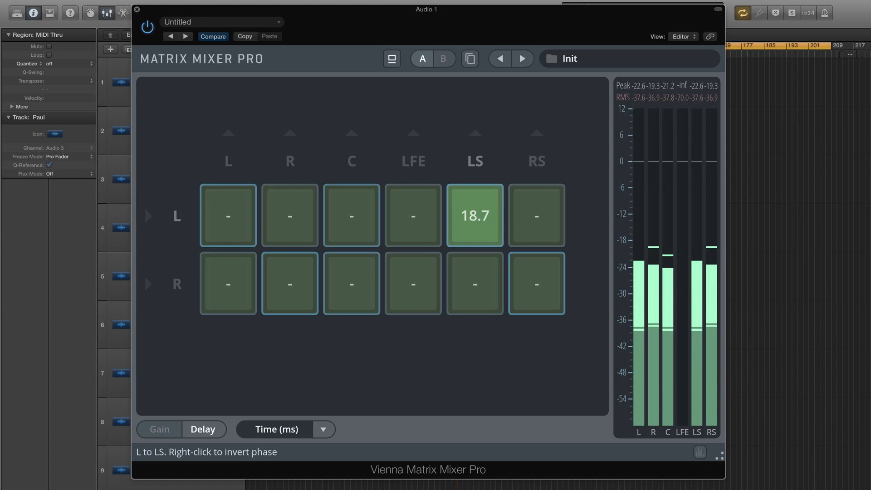
pyautogui.moveTo(475, 218); pyautogui.dragTo(468, 231)
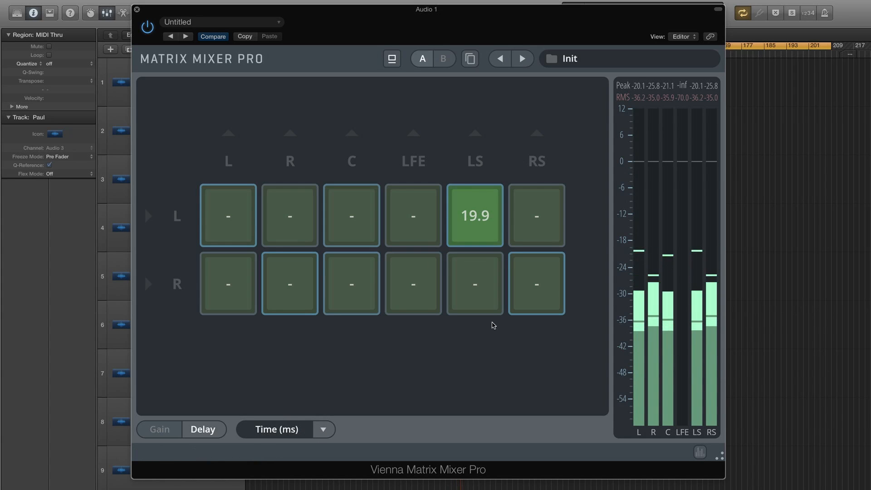
pyautogui.moveTo(536, 286); pyautogui.dragTo(536, 252)
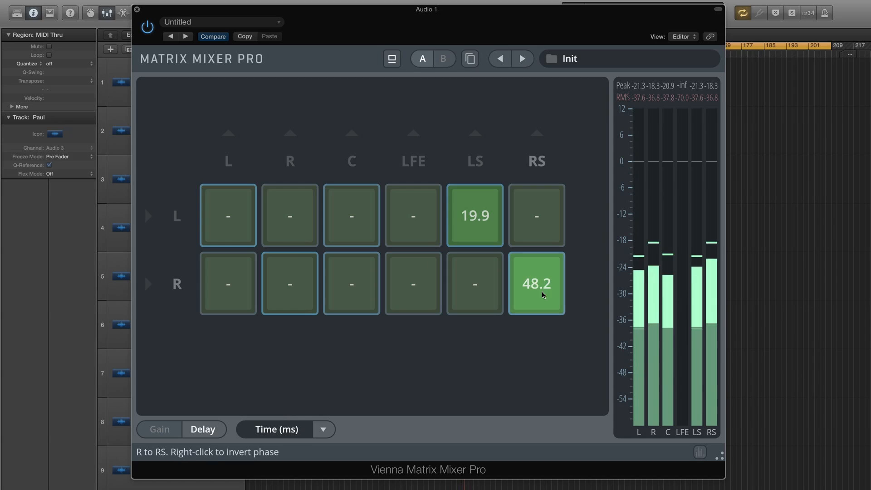
pyautogui.moveTo(476, 243); pyautogui.dragTo(476, 223)
pyautogui.moveTo(554, 301); pyautogui.dragTo(537, 323)
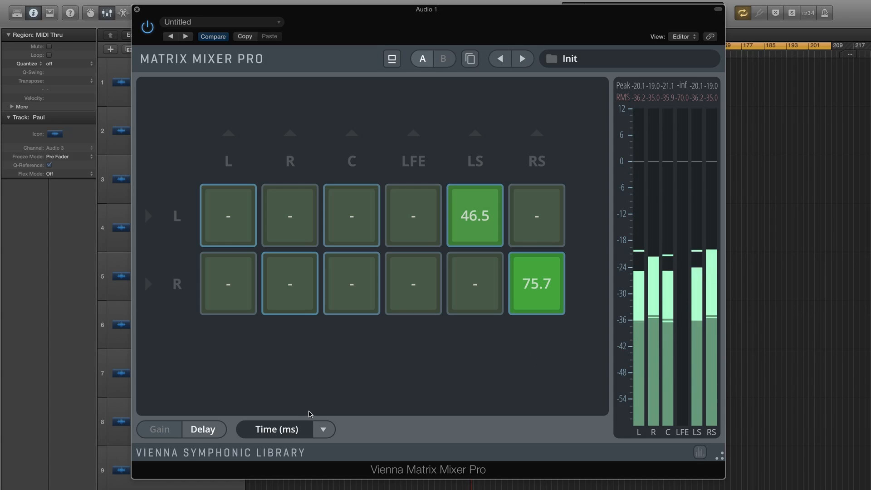
# Step: Change the delay unit to Distance (m) and raise the L-to-LS and R-to-RS delays to 34.0 m
pyautogui.click(316, 431)
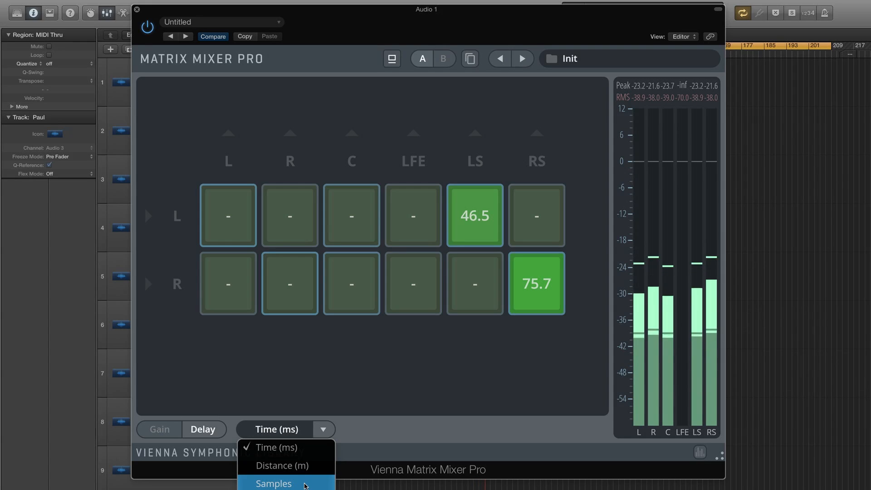
pyautogui.click(303, 466)
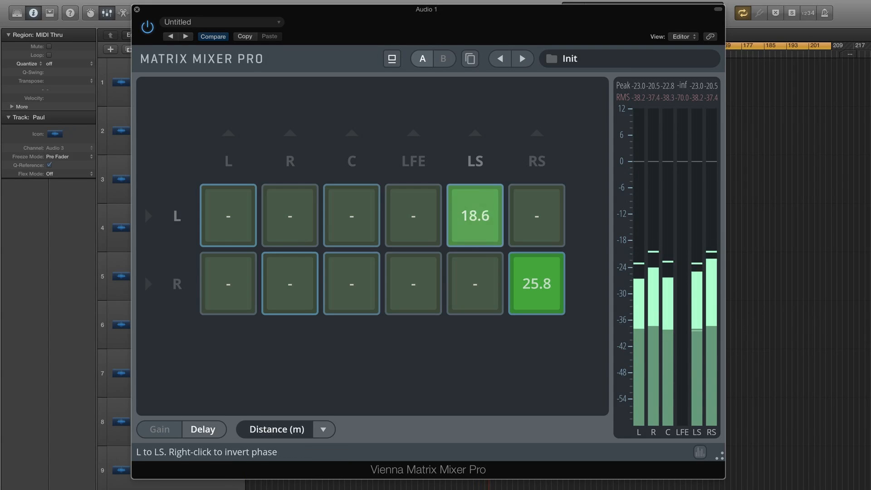
pyautogui.moveTo(475, 215); pyautogui.dragTo(475, 200)
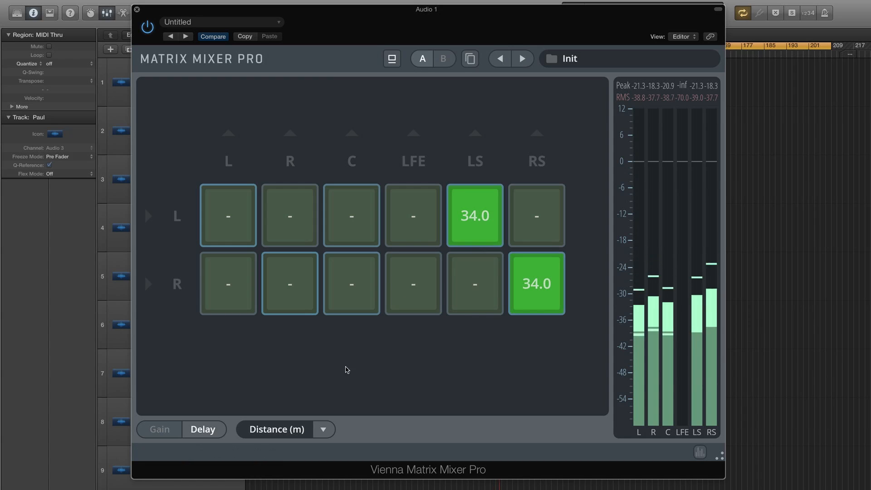
# Step: Check the delayed routings in Gain mode, return to Delay mode and reset the L-to-LS and R-to-RS delays
pyautogui.click(160, 429)
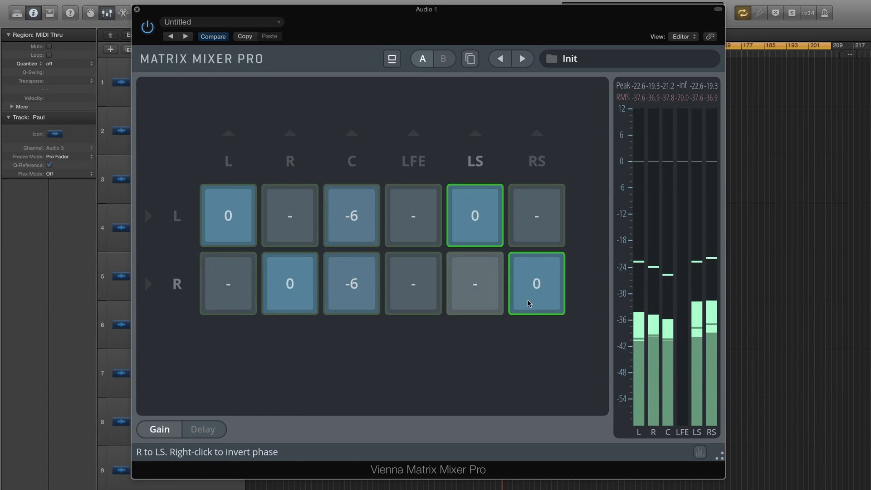
pyautogui.click(208, 429)
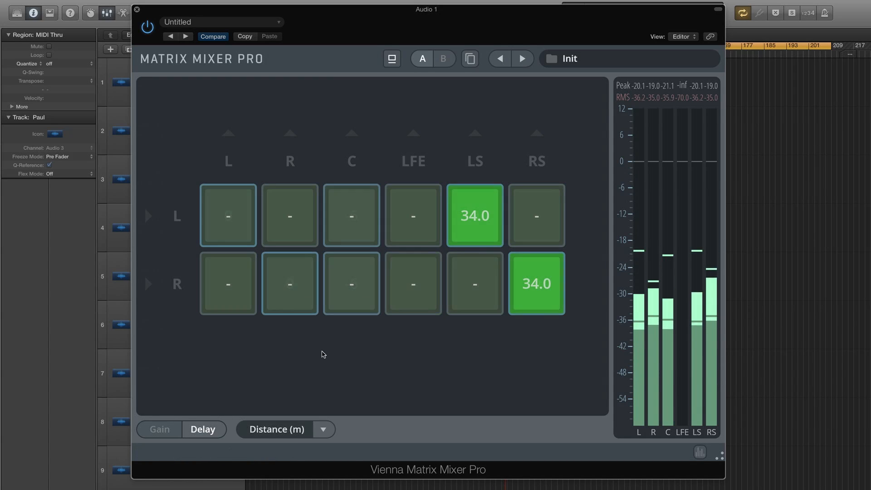
pyautogui.click(479, 227)
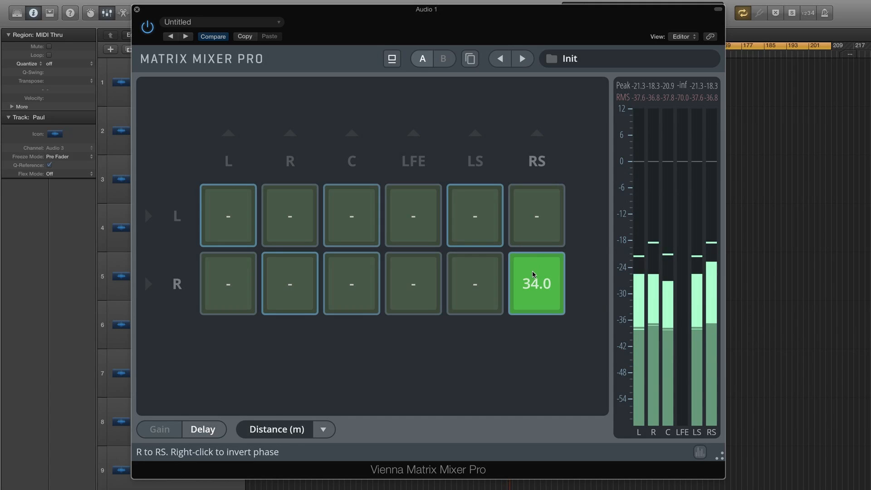
pyautogui.click(537, 284)
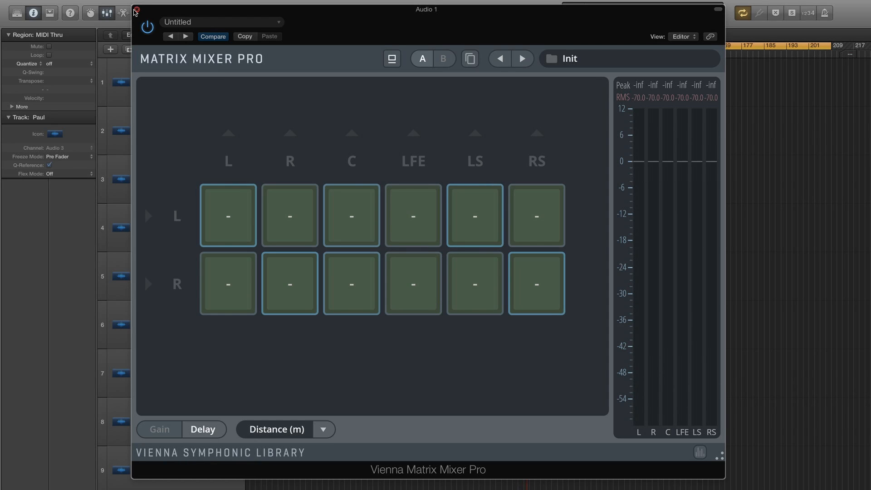
# Step: Close the Matrix Mixer Pro window, bring up Surround Balance Pro on Audio 1 and reposition its window so all controls show
pyautogui.click(136, 10)
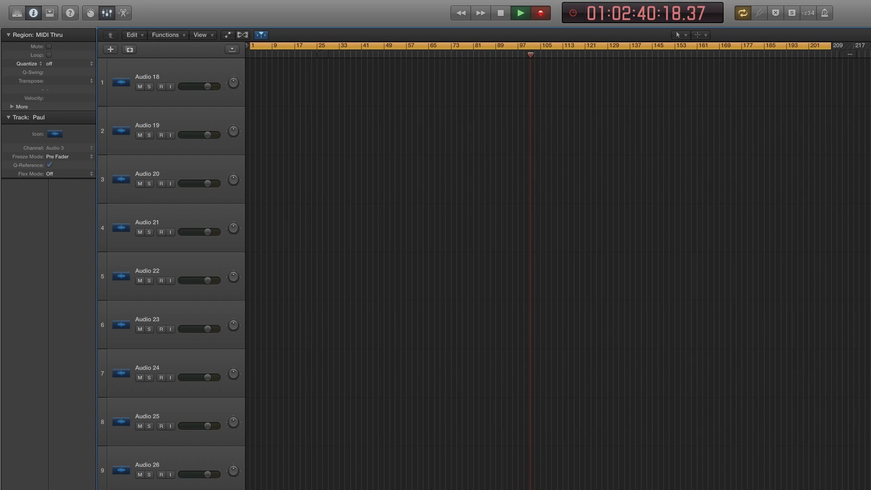
pyautogui.press('v')
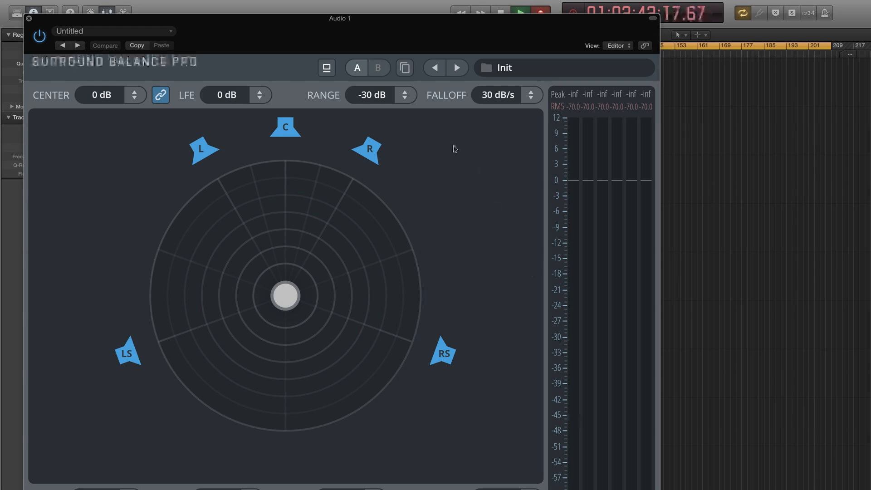
pyautogui.moveTo(408, 35); pyautogui.dragTo(468, 25)
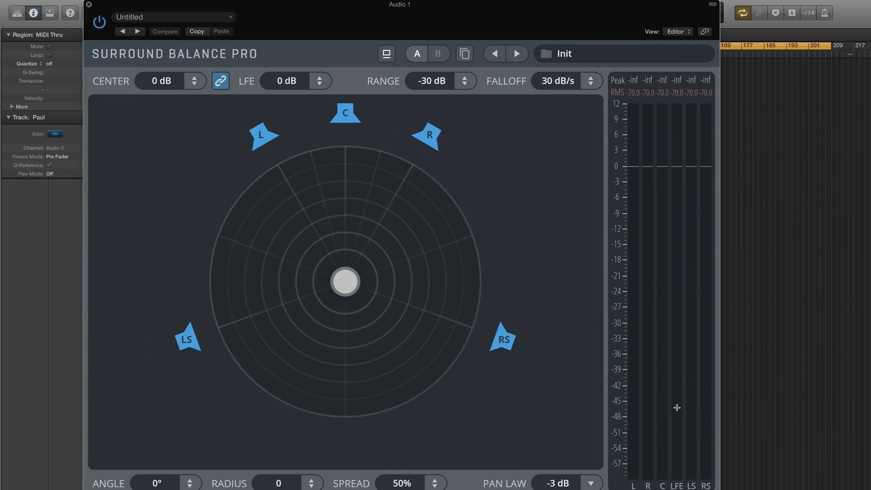
pyautogui.moveTo(434, 19)
pyautogui.mouseDown()
pyautogui.moveTo(443, 10)
pyautogui.moveTo(441, 19)
pyautogui.mouseUp()
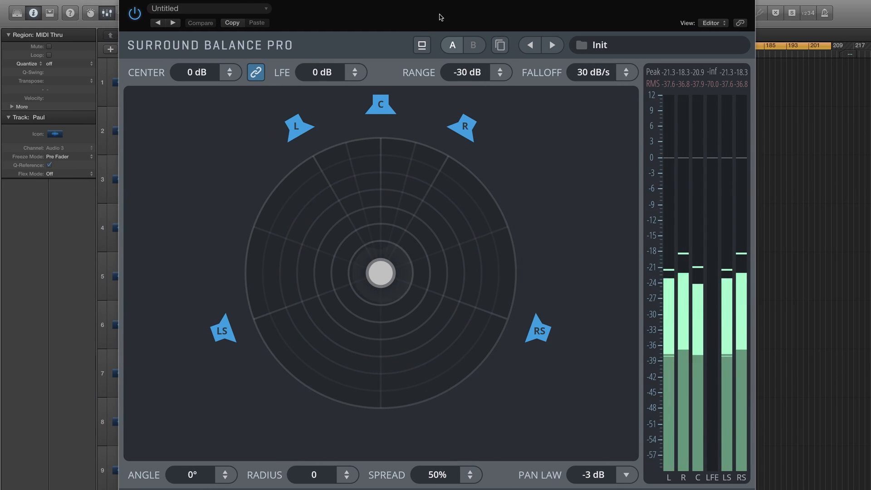
# Step: Move the balance point toward the L speaker, to about -47° and radius 0.47, and mute the L, R and C speakers
pyautogui.moveTo(382, 275); pyautogui.dragTo(310, 136)
pyautogui.click(299, 128)
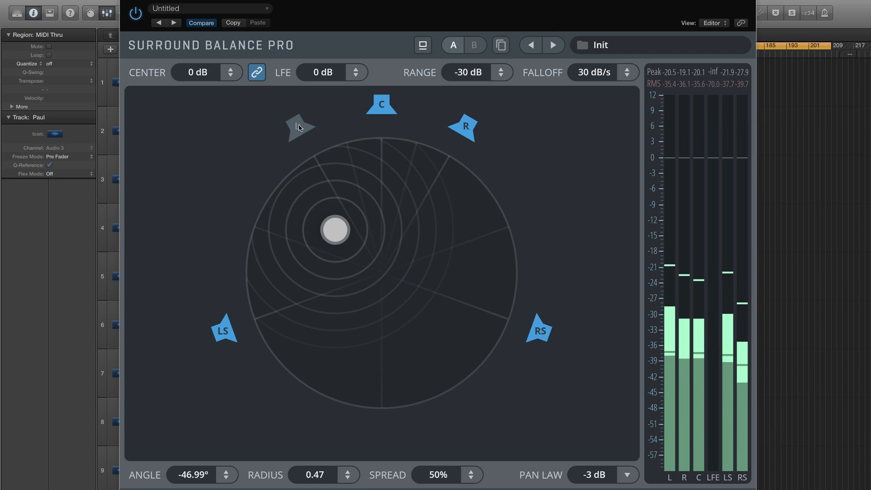
pyautogui.click(455, 131)
pyautogui.click(381, 105)
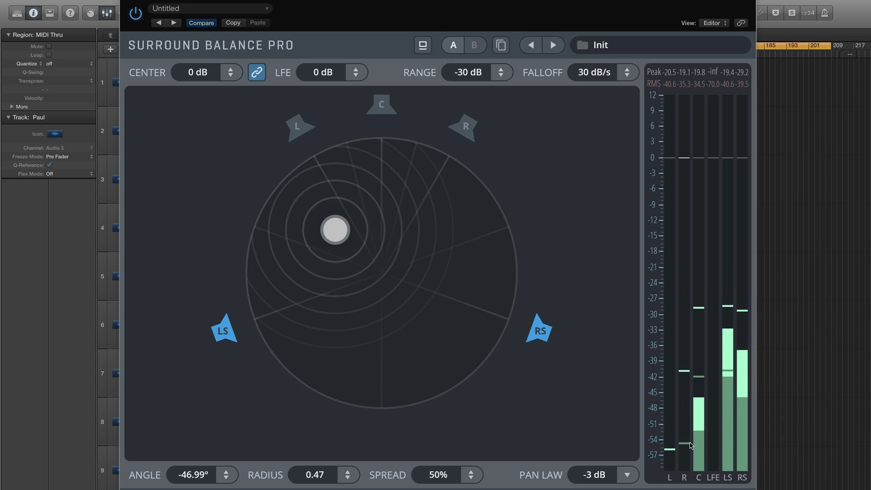
# Step: Unmute the C, R and L speakers and move the balance point to front centre, about 1° and radius 0.32
pyautogui.click(381, 106)
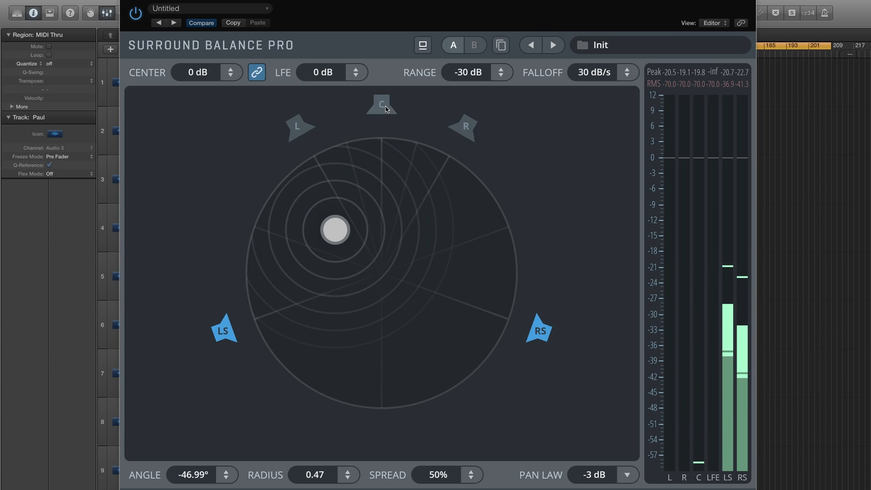
pyautogui.click(465, 128)
pyautogui.click(298, 128)
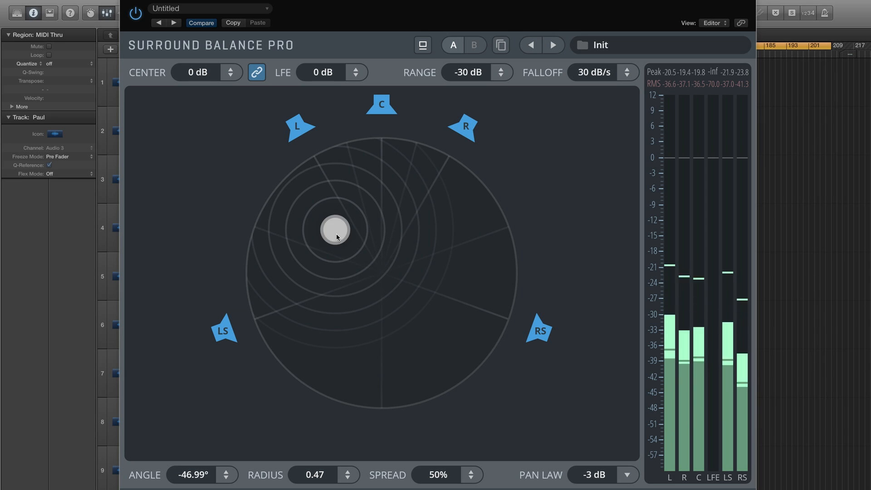
pyautogui.moveTo(337, 237); pyautogui.dragTo(385, 236)
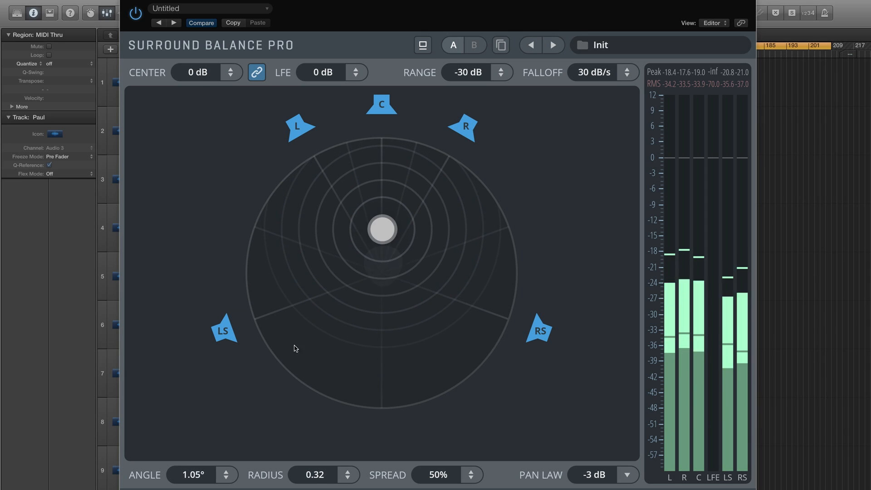
# Step: Move the balance point to about -6° and radius 0.46, toggle the Center link off and on, and leave the LFE level at 0 dB
pyautogui.moveTo(207, 80); pyautogui.dragTo(230, 73)
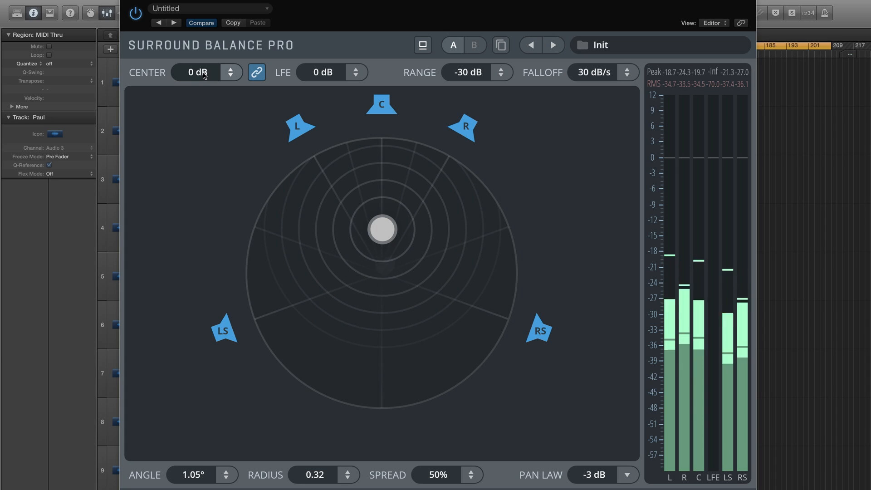
pyautogui.click(256, 74)
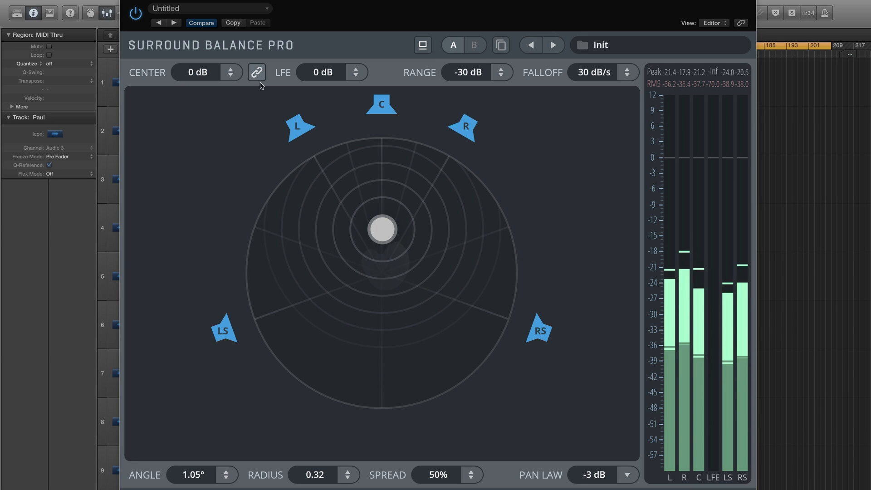
pyautogui.moveTo(371, 219)
pyautogui.mouseDown()
pyautogui.moveTo(321, 266)
pyautogui.moveTo(331, 316)
pyautogui.moveTo(325, 297)
pyautogui.moveTo(476, 268)
pyautogui.moveTo(481, 304)
pyautogui.moveTo(402, 211)
pyautogui.moveTo(374, 212)
pyautogui.mouseUp()
pyautogui.click(257, 72)
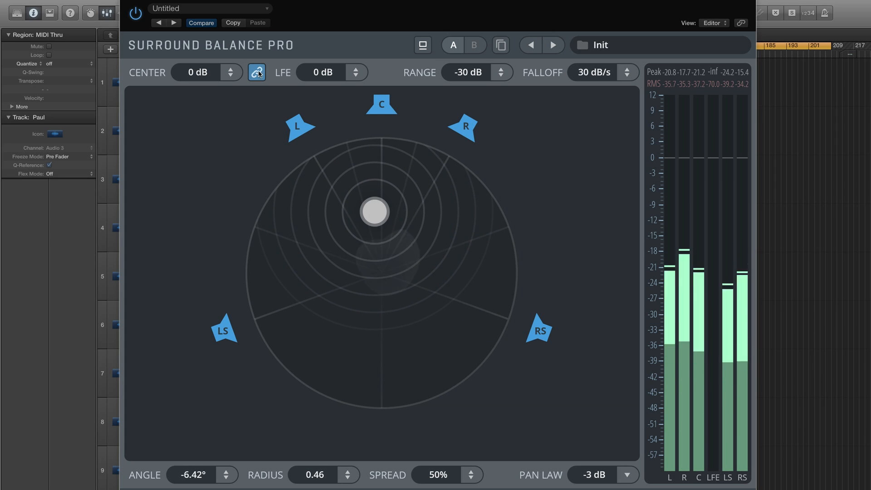
pyautogui.moveTo(330, 76)
pyautogui.mouseDown()
pyautogui.moveTo(330, 99)
pyautogui.moveTo(330, 85)
pyautogui.mouseUp()
pyautogui.keyDown('alt'); pyautogui.click(330, 73); pyautogui.keyUp('alt')
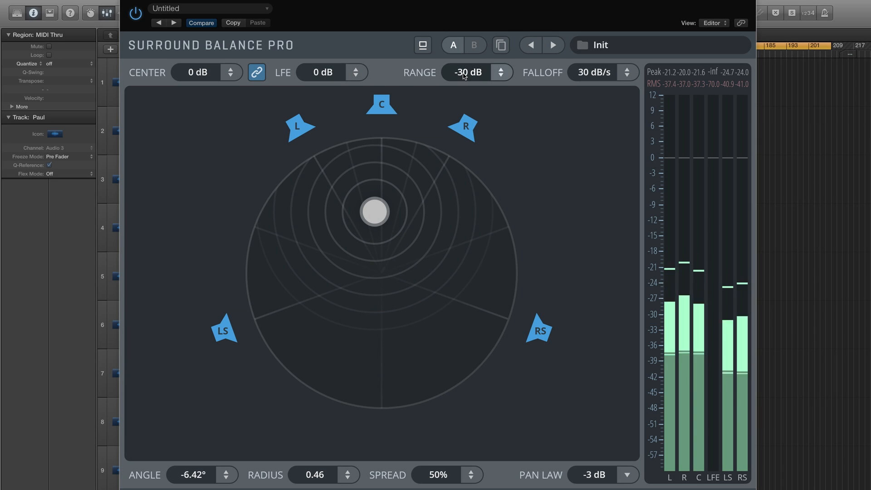
# Step: Set the range to -36.84 dB and the falloff to 0 dB/s, with the balance point at about -10° and radius 0.18
pyautogui.moveTo(464, 75)
pyautogui.mouseDown()
pyautogui.moveTo(463, 115)
pyautogui.moveTo(464, 79)
pyautogui.mouseUp()
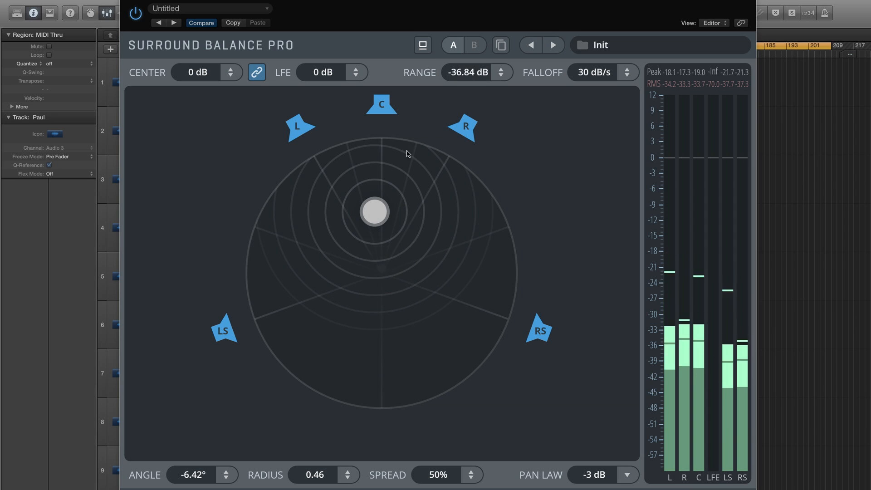
pyautogui.moveTo(375, 211); pyautogui.dragTo(377, 249)
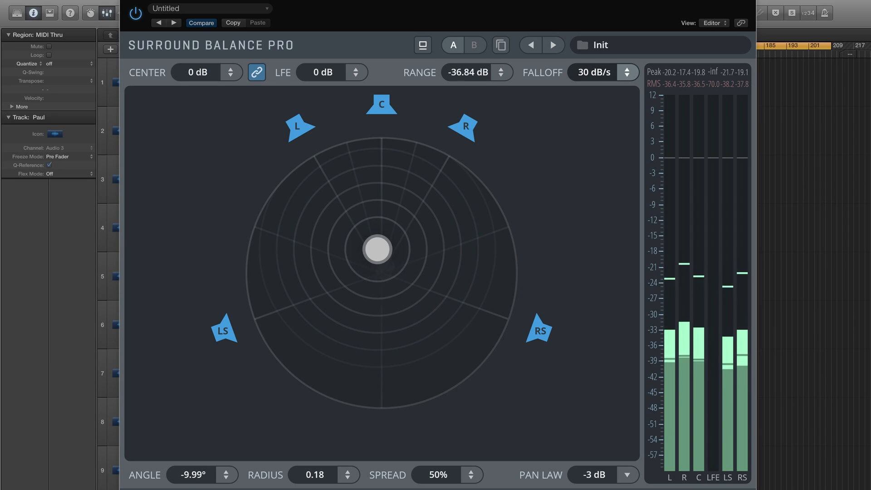
pyautogui.moveTo(590, 77)
pyautogui.mouseDown()
pyautogui.moveTo(590, 68)
pyautogui.moveTo(598, 104)
pyautogui.mouseUp()
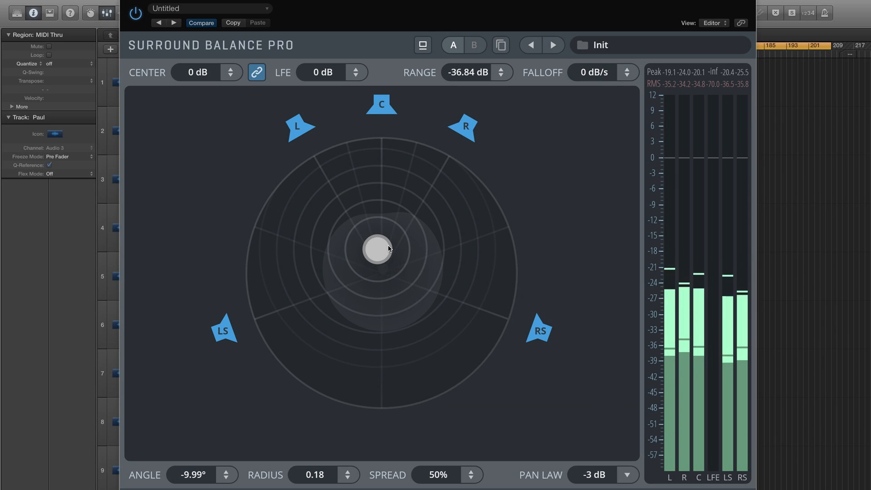
# Step: Narrow the spread to 4.2% and move the balance point near the centre, at about -4° and radius 0.08
pyautogui.moveTo(220, 473)
pyautogui.mouseDown()
pyautogui.moveTo(220, 453)
pyautogui.moveTo(219, 466)
pyautogui.mouseUp()
pyautogui.moveTo(315, 475); pyautogui.dragTo(315, 464)
pyautogui.moveTo(429, 481)
pyautogui.mouseDown()
pyautogui.moveTo(430, 467)
pyautogui.moveTo(429, 488)
pyautogui.mouseUp()
pyautogui.moveTo(407, 234); pyautogui.dragTo(377, 258)
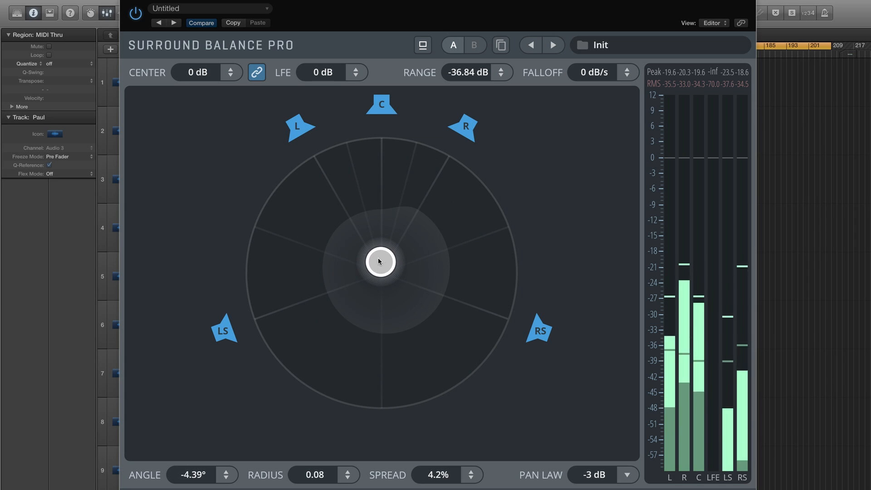
# Step: Set the falloff to 7.68 dB/s and the spread to 45.4%, and view the pan law options, keeping -3 dB
pyautogui.moveTo(590, 72); pyautogui.dragTo(590, 46)
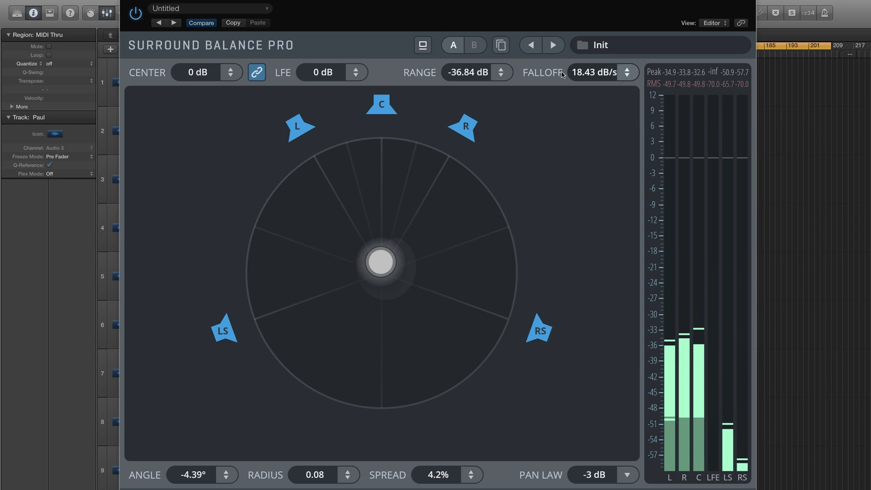
pyautogui.moveTo(629, 72); pyautogui.dragTo(629, 84)
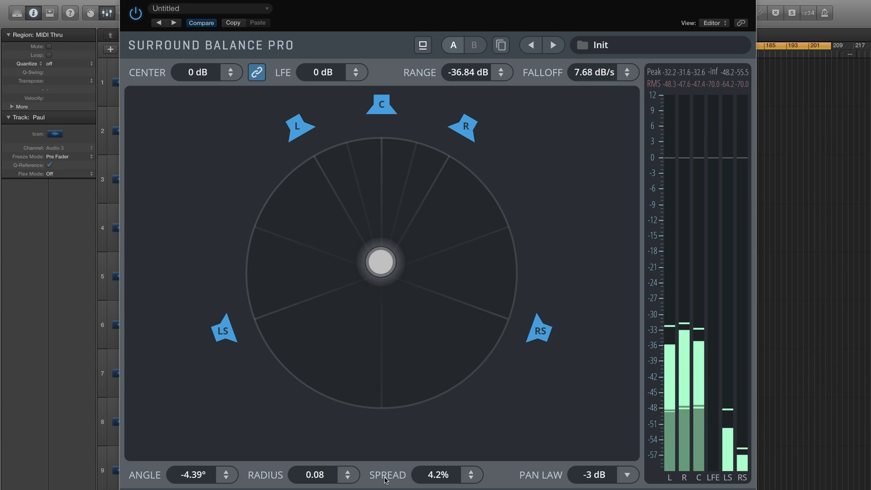
pyautogui.moveTo(471, 475); pyautogui.dragTo(471, 460)
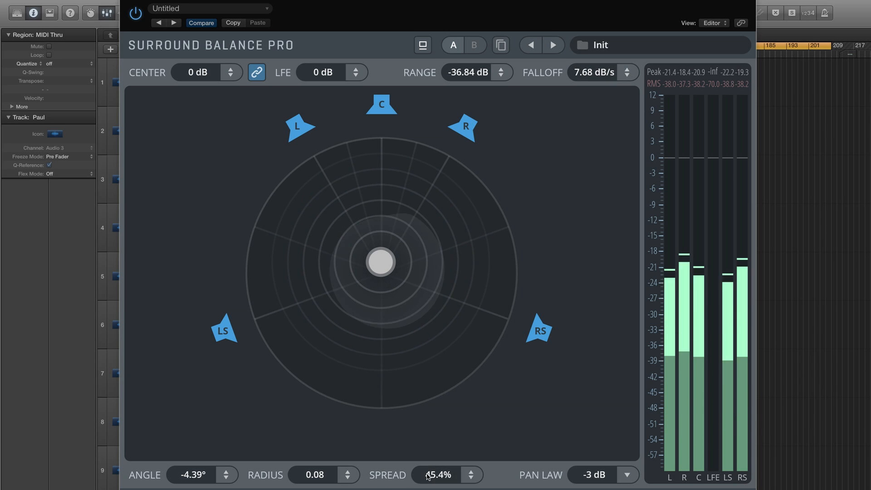
pyautogui.click(579, 478)
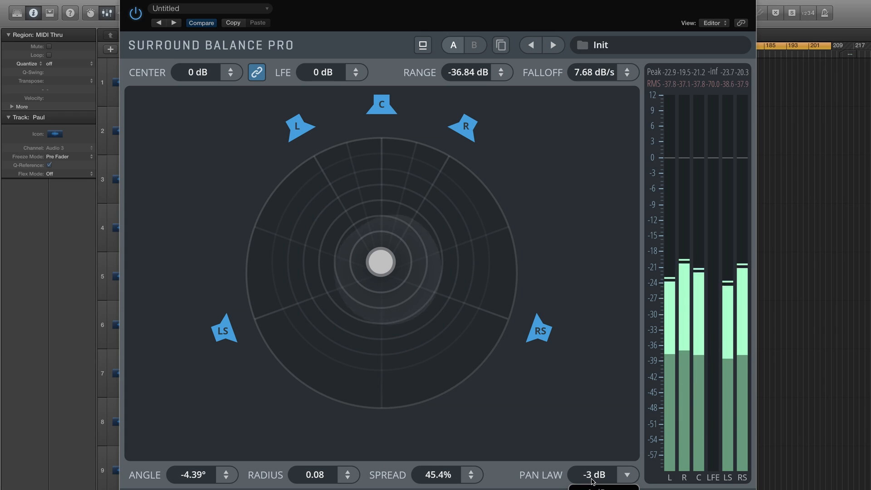
pyautogui.click(592, 486)
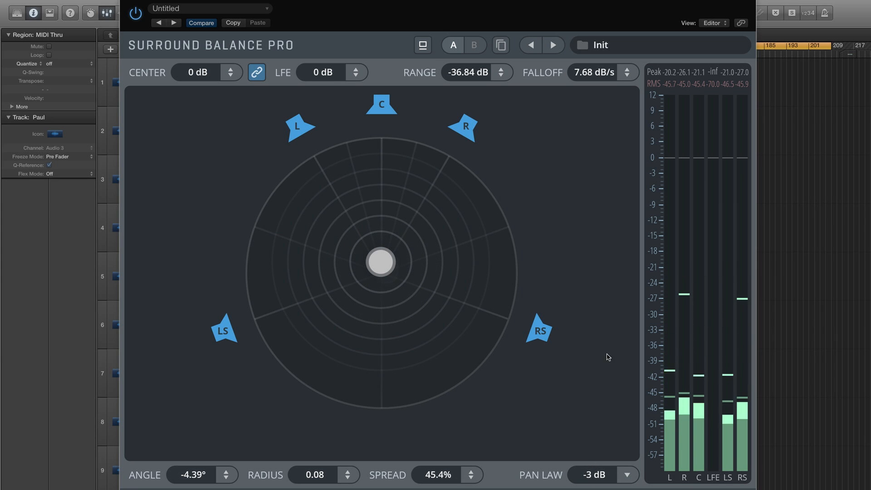
# Step: Close Surround Balance Pro, bring up Surround Pan Pro on Audio 4 and reposition its window so all controls show
pyautogui.click(126, 0)
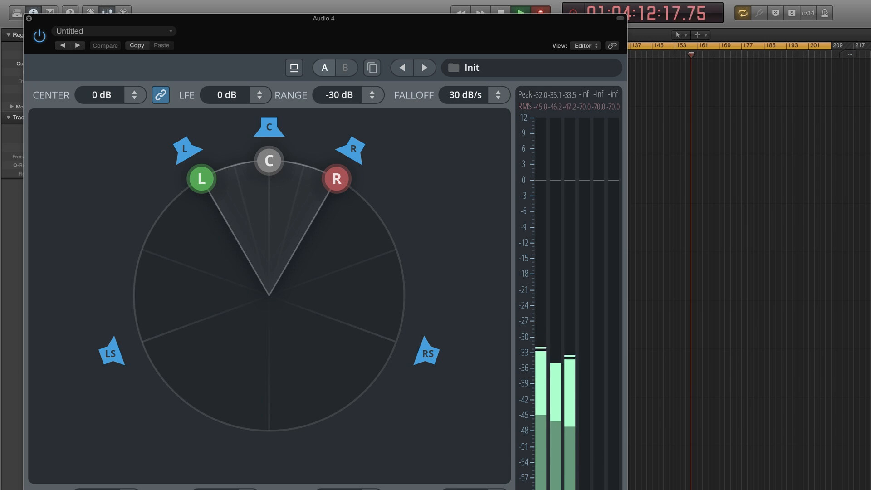
pyautogui.moveTo(362, 33); pyautogui.dragTo(434, 11)
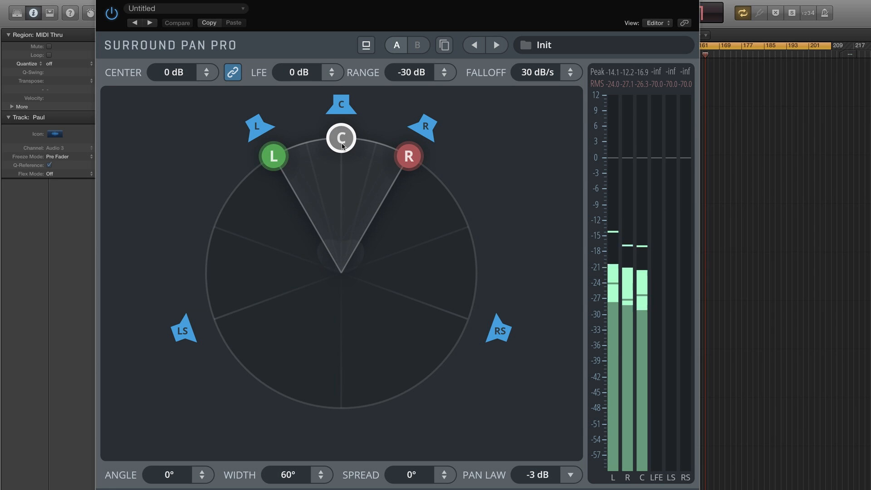
# Step: Try a width of about 122.5° and a spread of about 20°, and reset them to 60° and 0°
pyautogui.moveTo(341, 139); pyautogui.dragTo(338, 181)
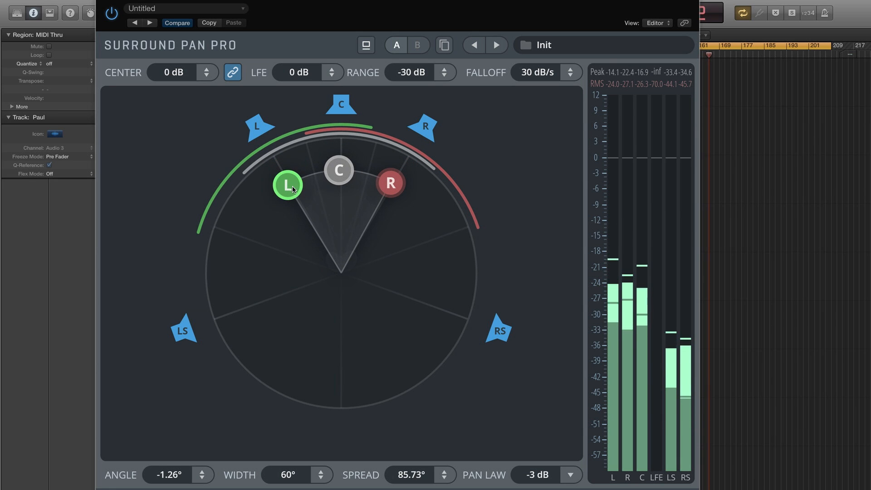
pyautogui.moveTo(285, 193); pyautogui.dragTo(260, 231)
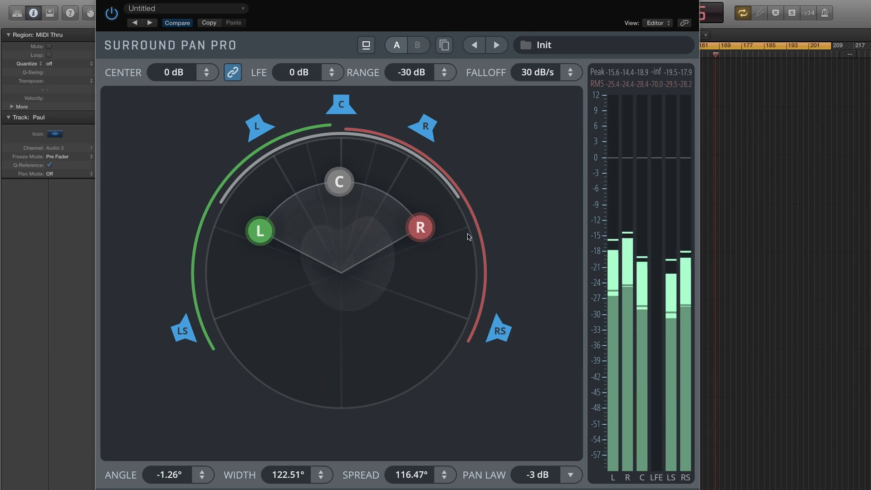
pyautogui.moveTo(342, 185); pyautogui.dragTo(346, 151)
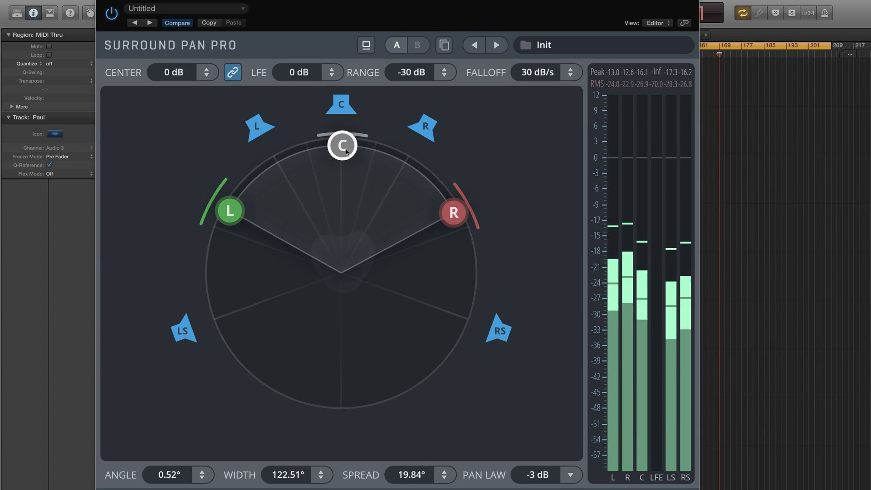
pyautogui.doubleClick(449, 219)
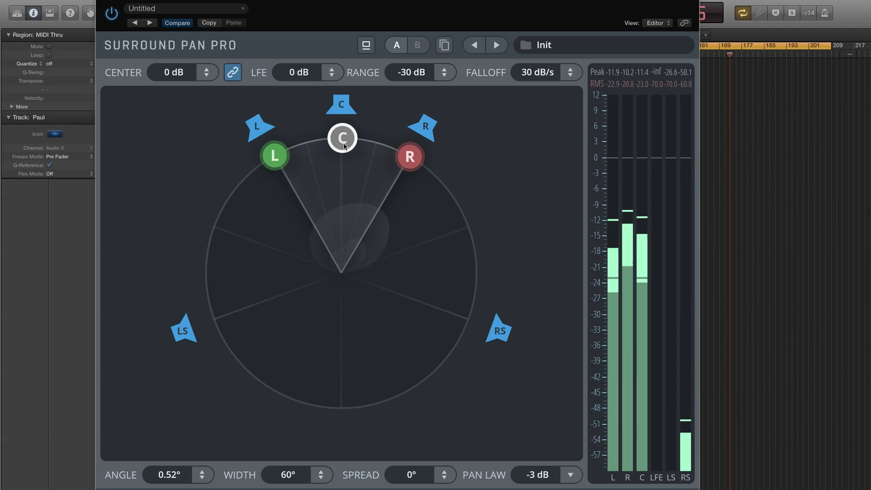
# Step: Move the pan handles to an angle of about 5°, width 90° and spread 100°, and mute the L and R speakers
pyautogui.moveTo(344, 151); pyautogui.dragTo(346, 175)
pyautogui.moveTo(282, 181); pyautogui.dragTo(249, 222)
pyautogui.moveTo(345, 168); pyautogui.dragTo(344, 217)
pyautogui.moveTo(257, 215); pyautogui.dragTo(278, 198)
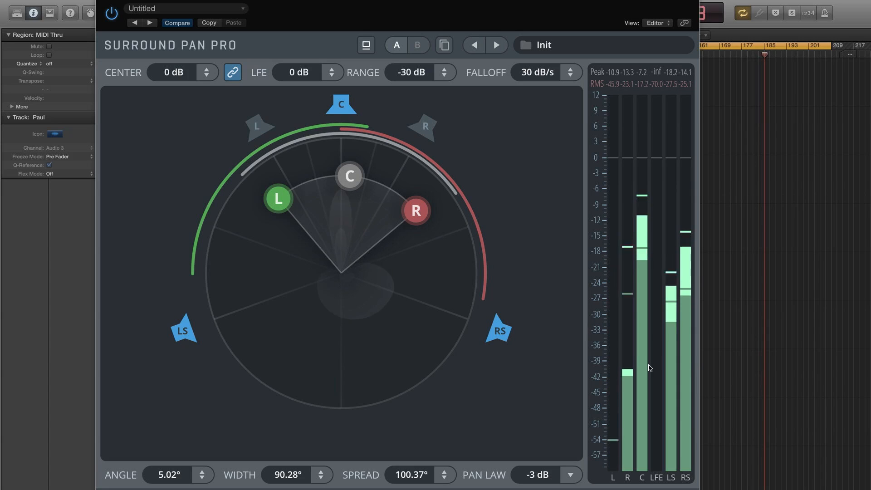
# Step: Unmute the R and L speakers and reset the pan angle and spread to 0°
pyautogui.click(417, 127)
pyautogui.click(259, 127)
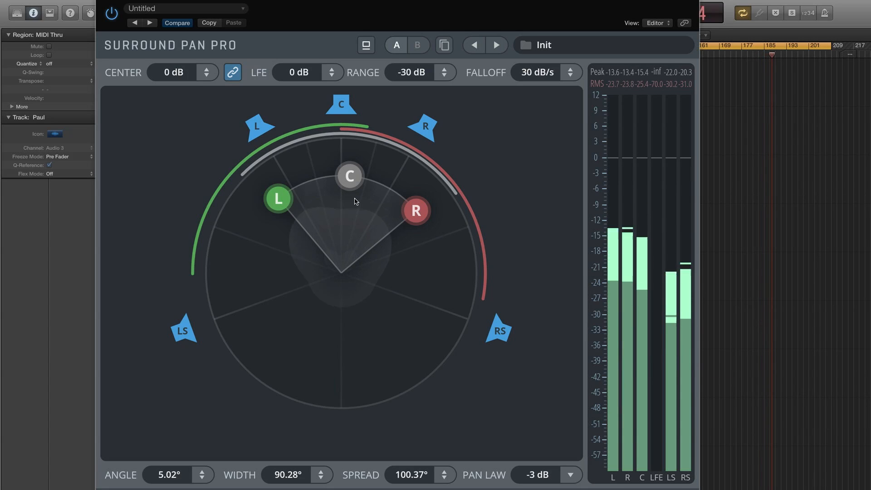
pyautogui.keyDown('alt'); pyautogui.click(350, 186); pyautogui.keyUp('alt')
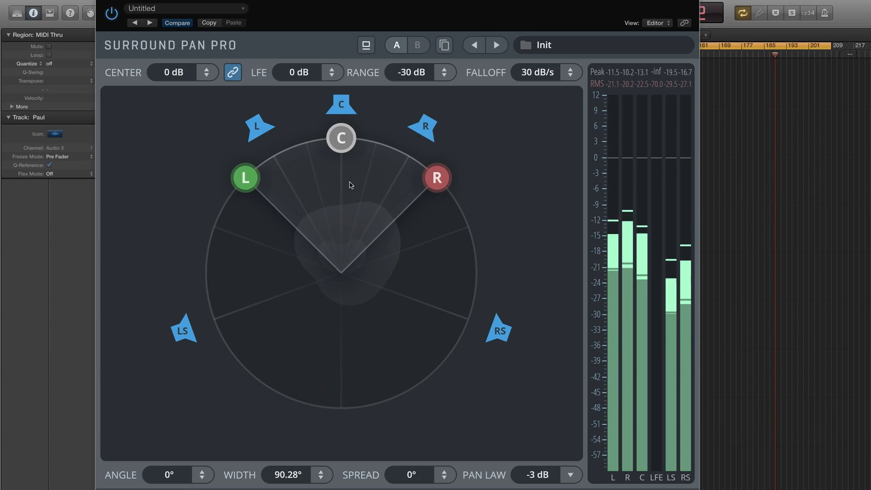